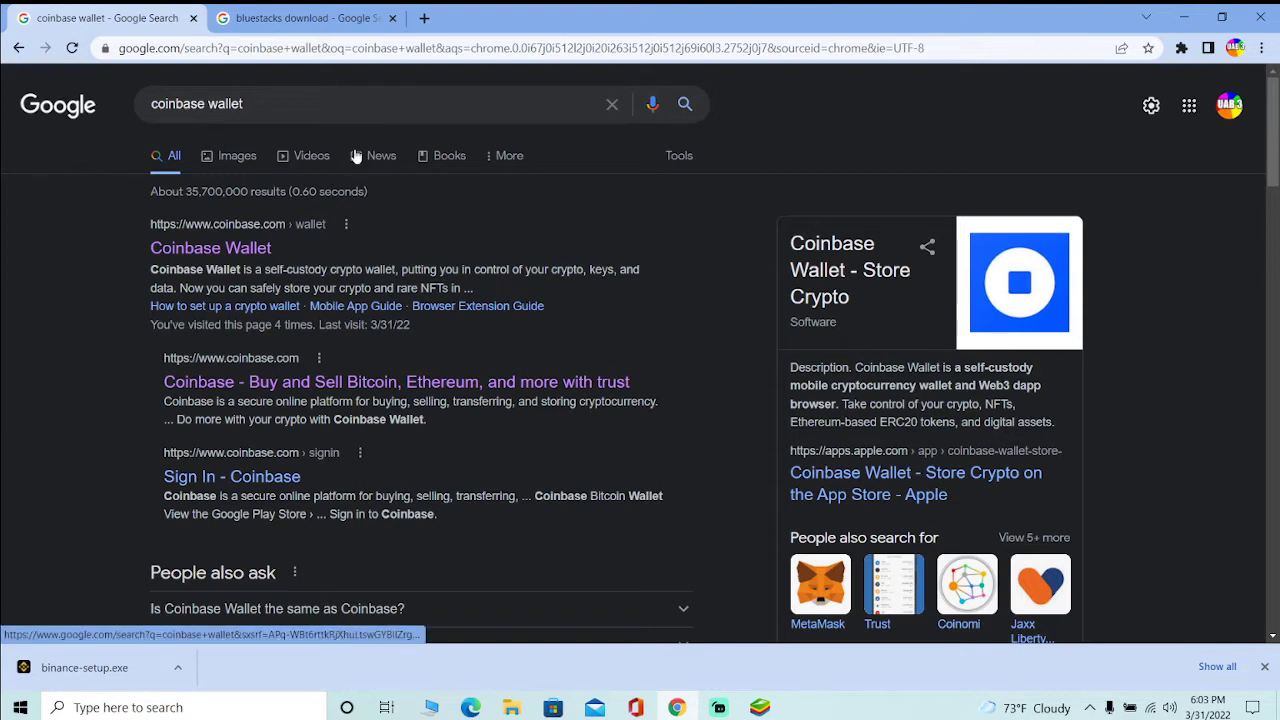
Open the Coinbase Wallet overview page from the search results.
key("slash")
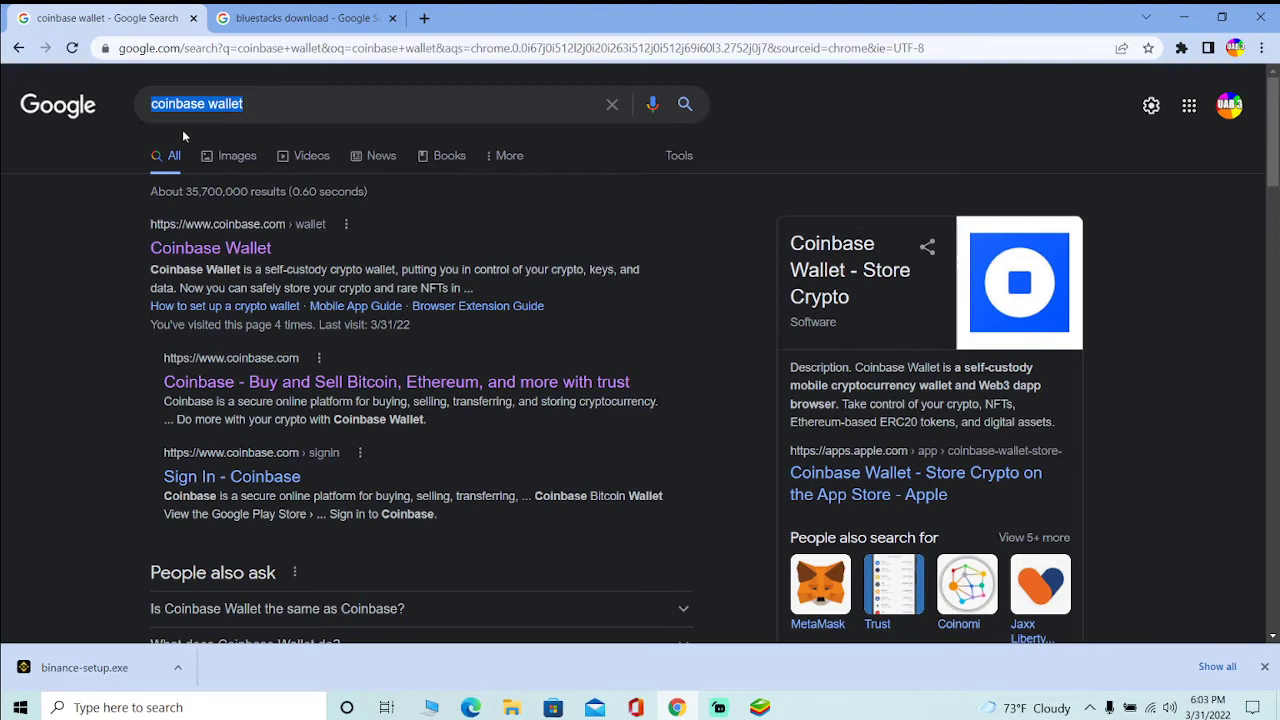
left_click(203, 259)
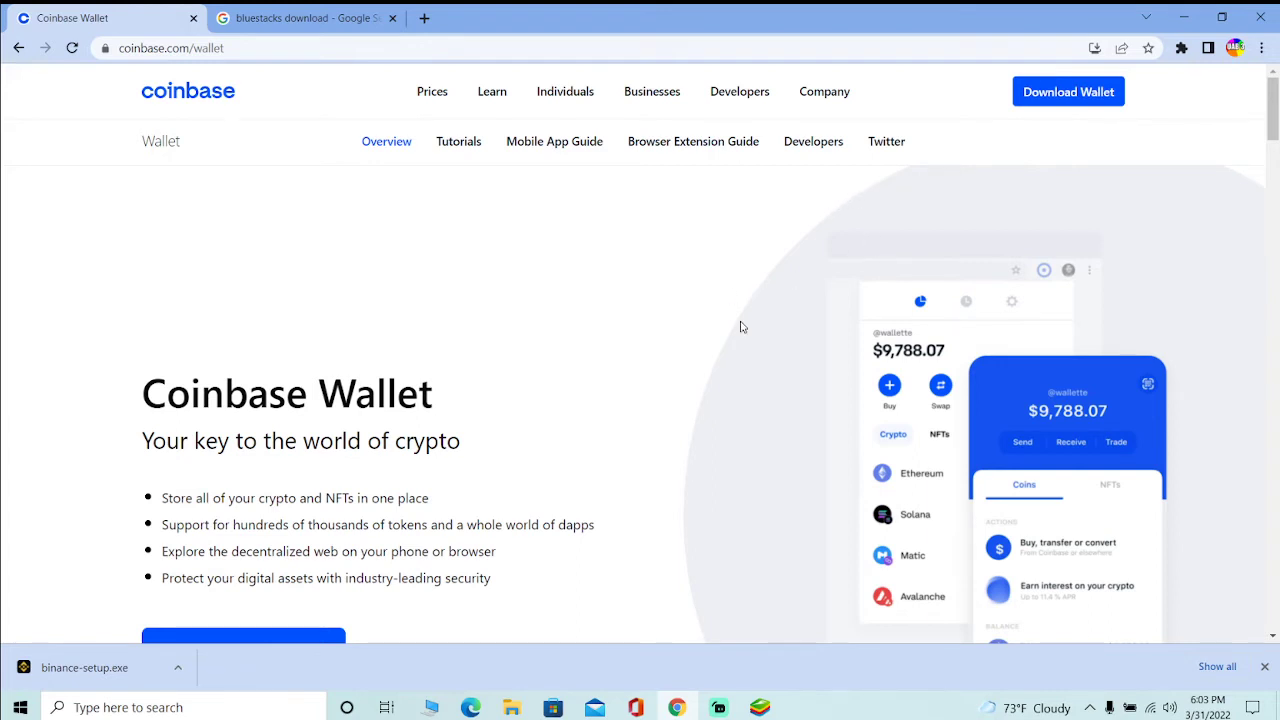
Return BlueStacks to the Android home screen, then show the 'bluestacks download' Google results.
left_click(777, 710)
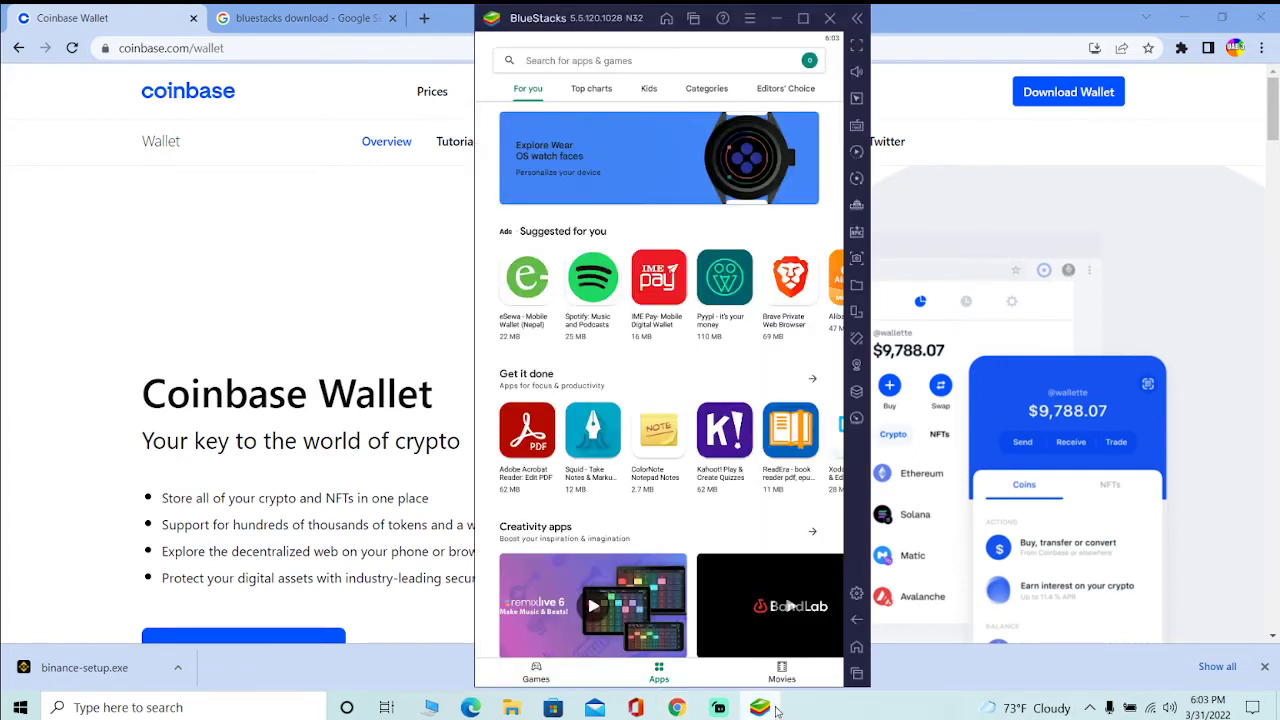
left_click(856, 647)
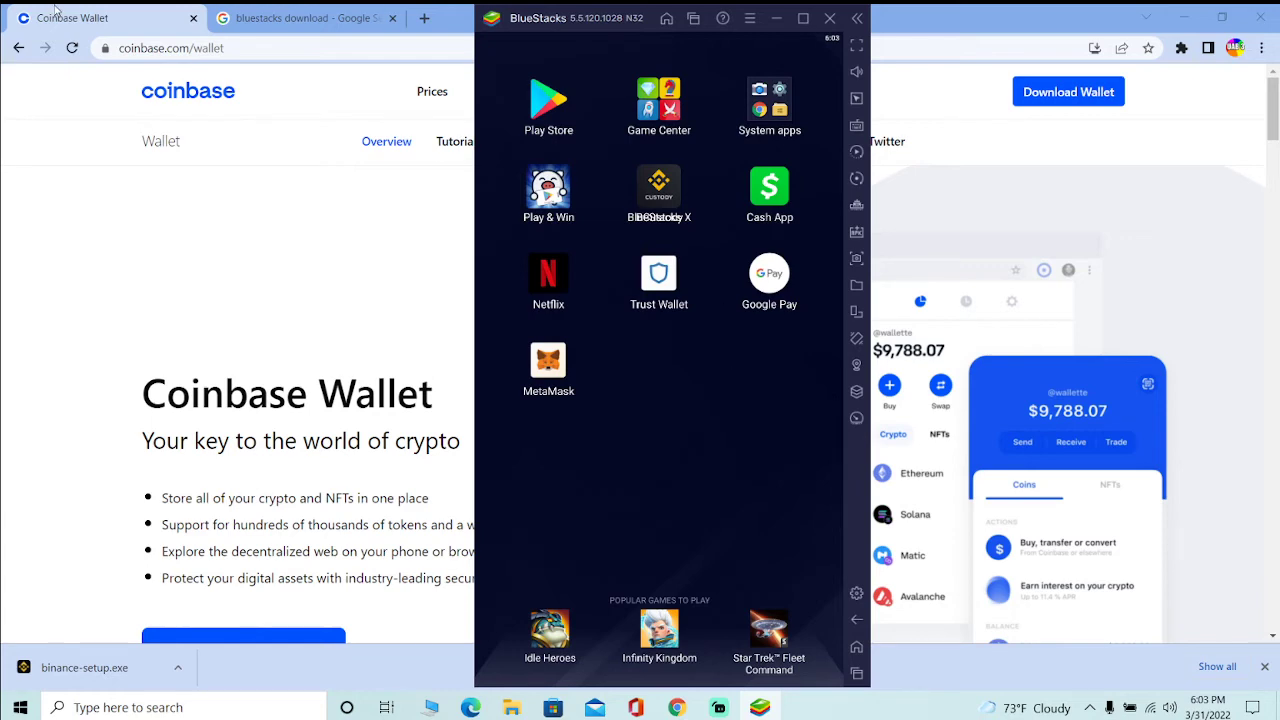
left_click(260, 12)
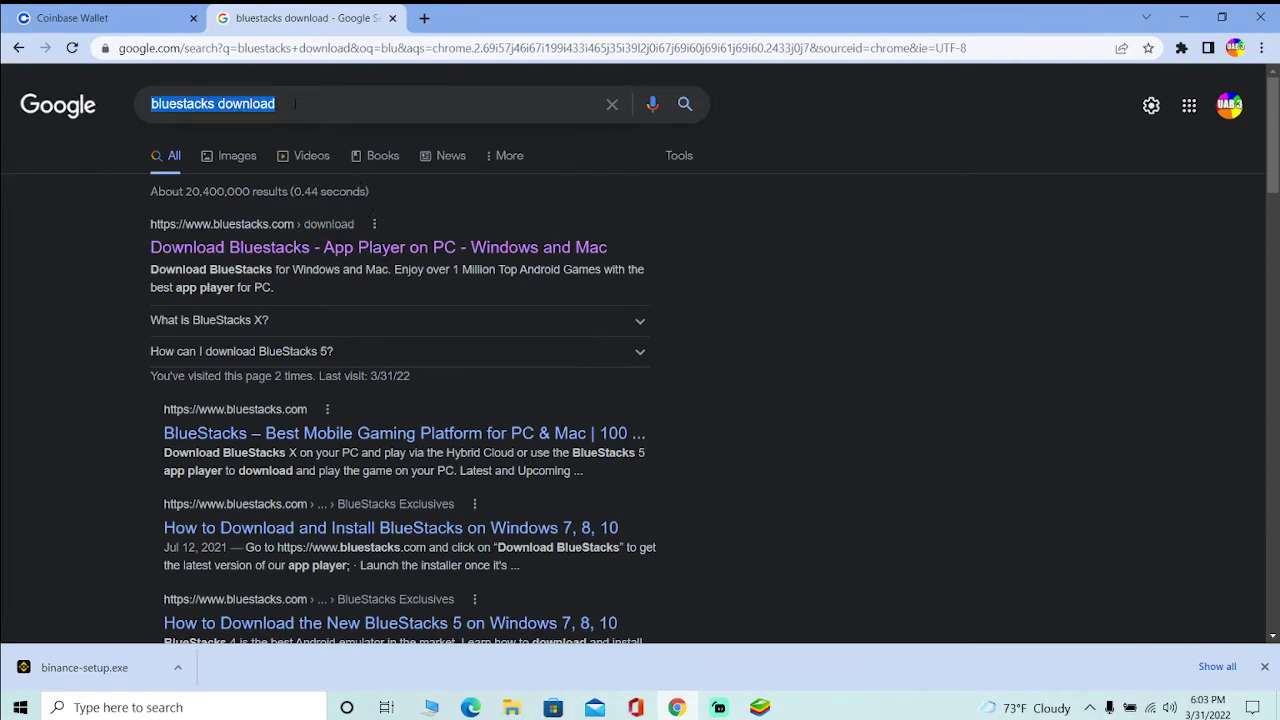
Open the BlueStacks download page, then bring the BlueStacks home screen back in front.
left_click(314, 103)
left_click(20, 239)
left_click(362, 245)
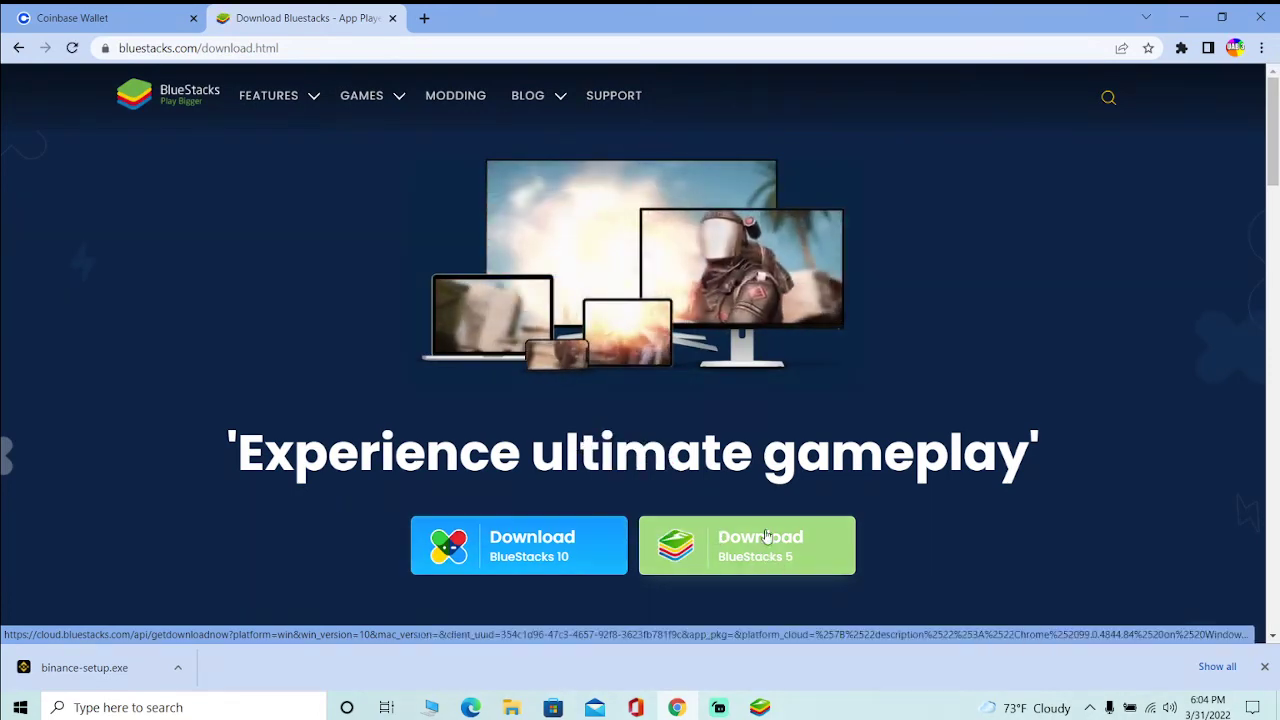
left_click(760, 707)
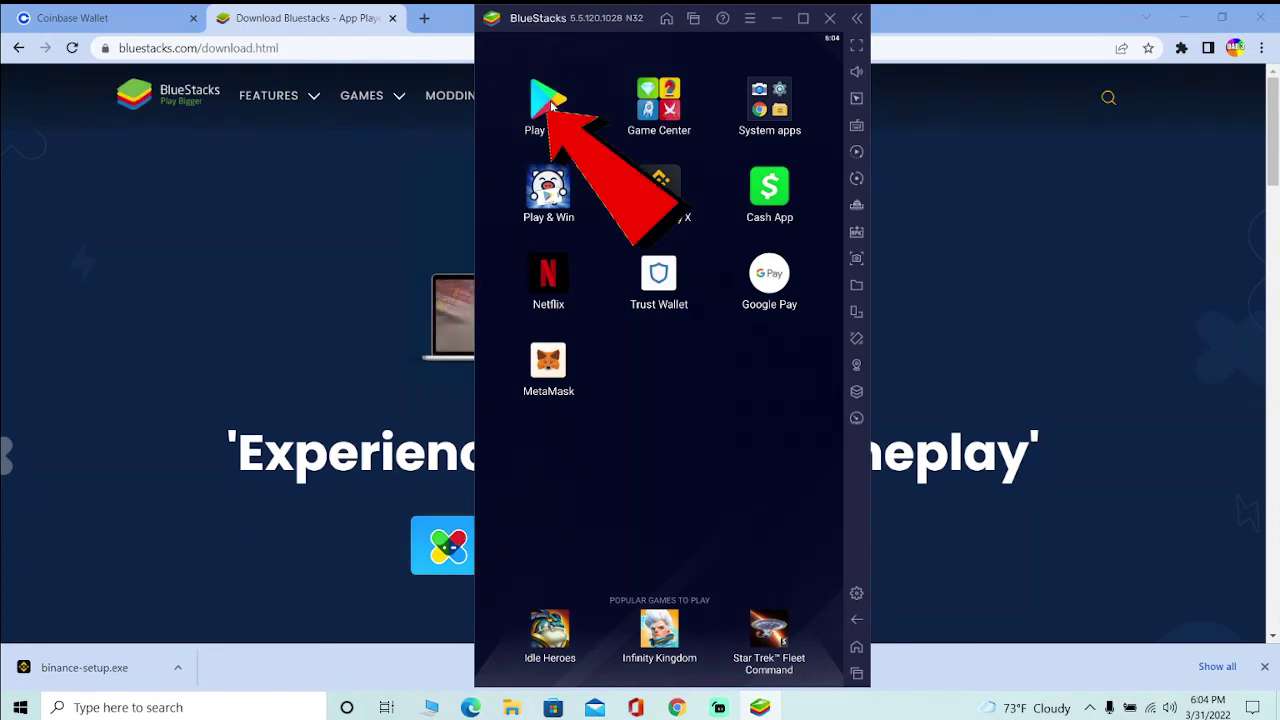
Search the Play Store for 'coinbase' and open the Coinbase: Buy Bitcoin & Ether page.
left_click(551, 107)
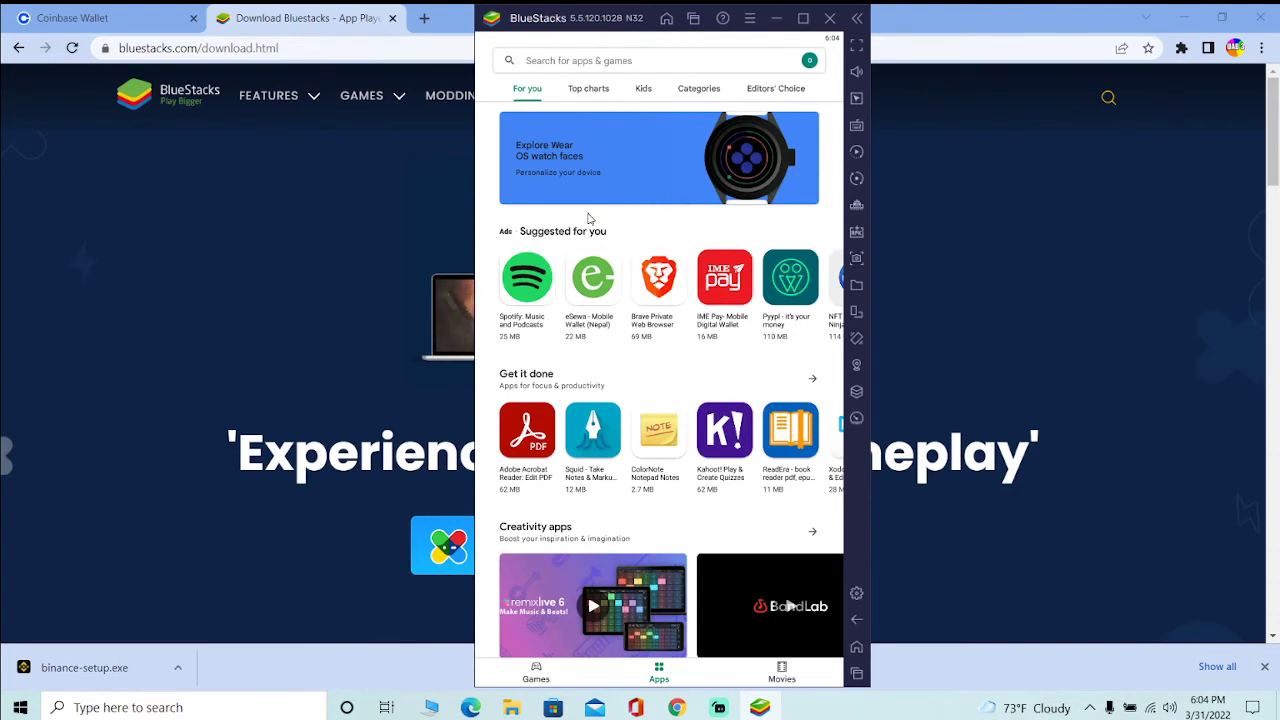
left_click(573, 61)
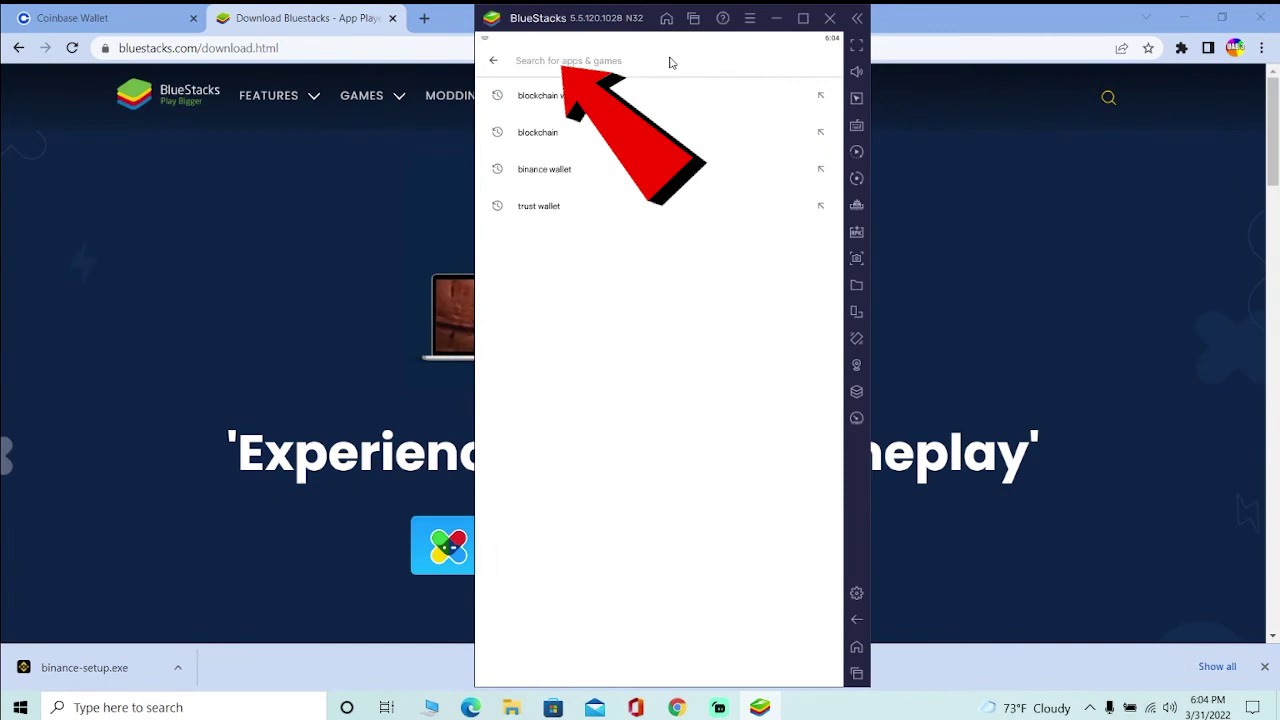
type("coinbase")
key("Return")
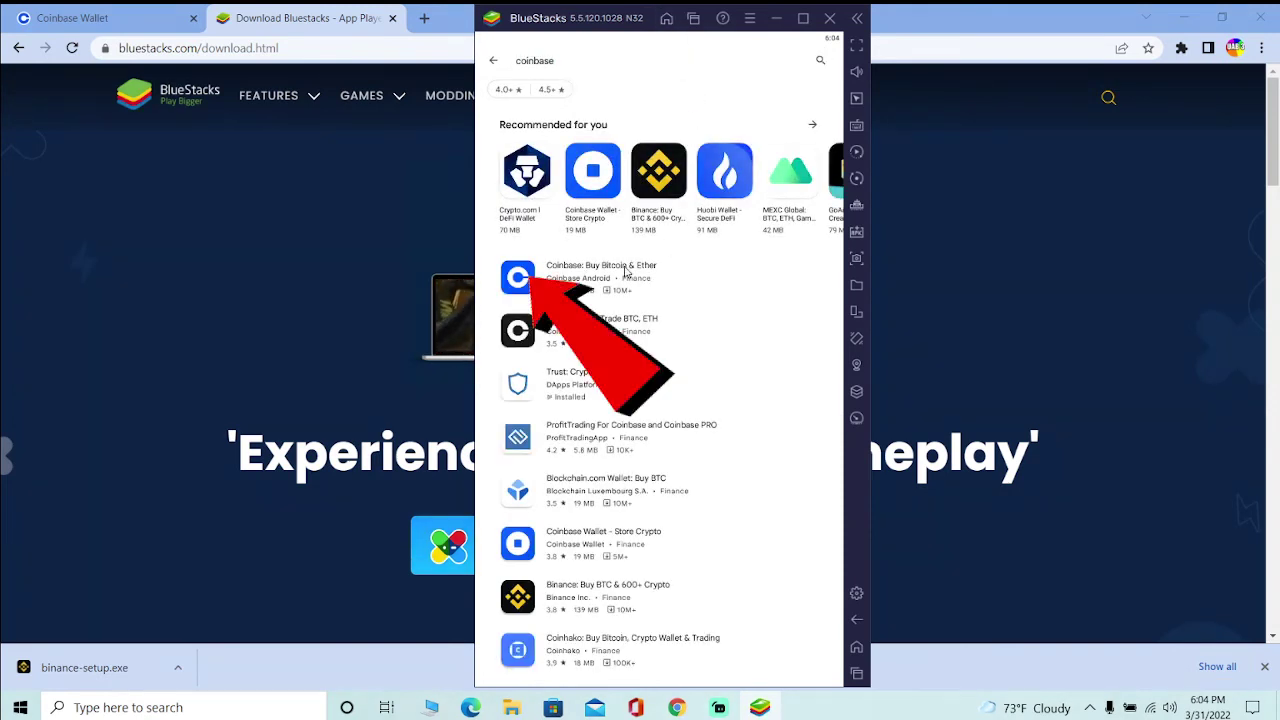
left_click(631, 265)
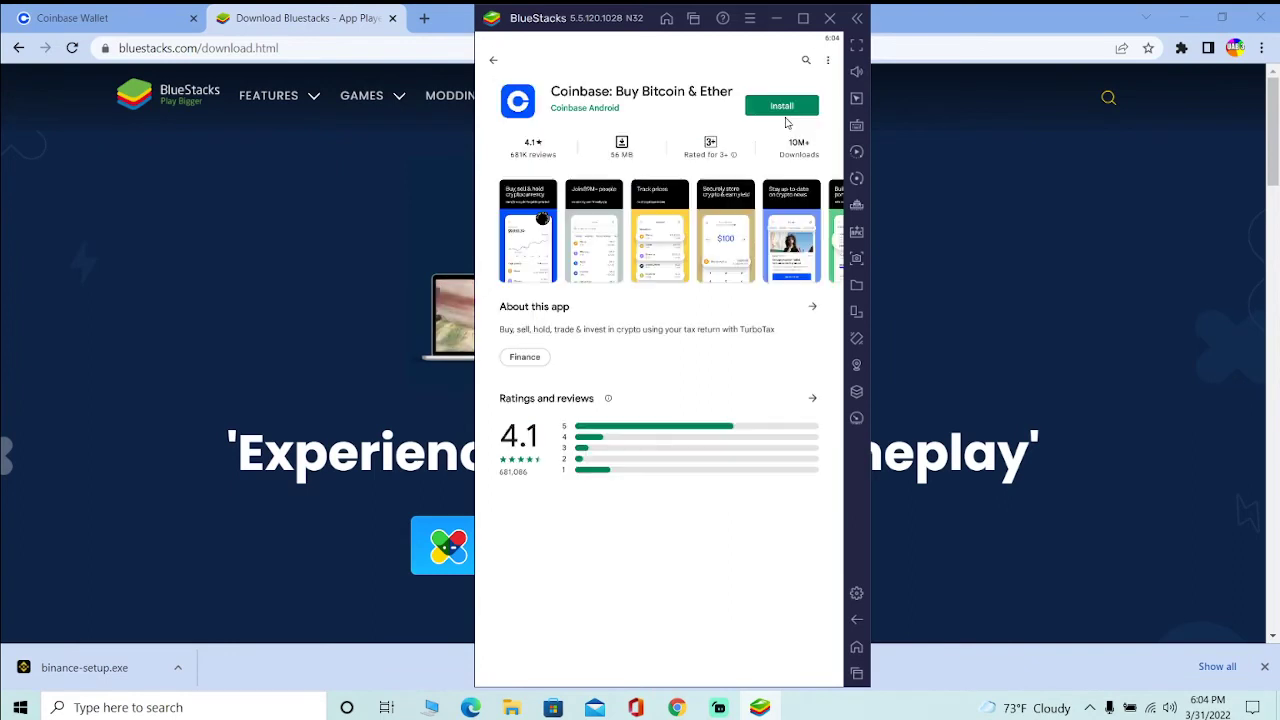
Install Coinbase: Buy Bitcoin & Ether and open it once installation finishes.
left_click(782, 106)
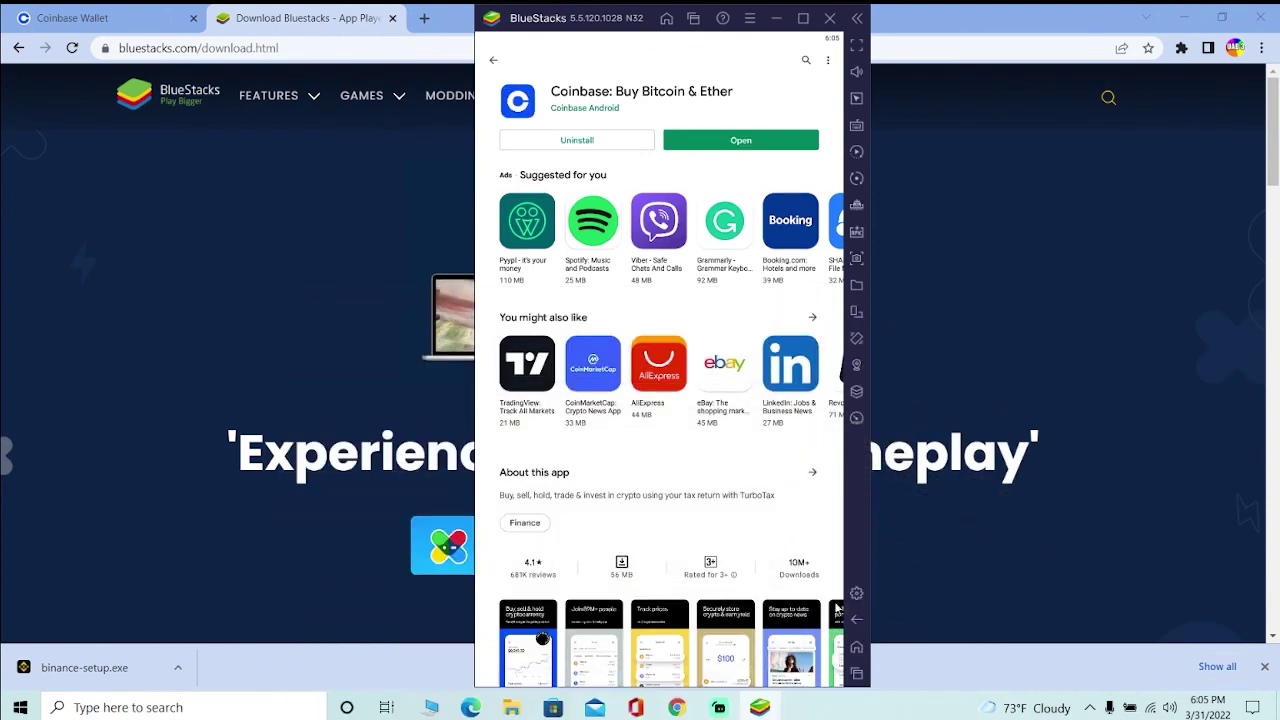
left_click(732, 167)
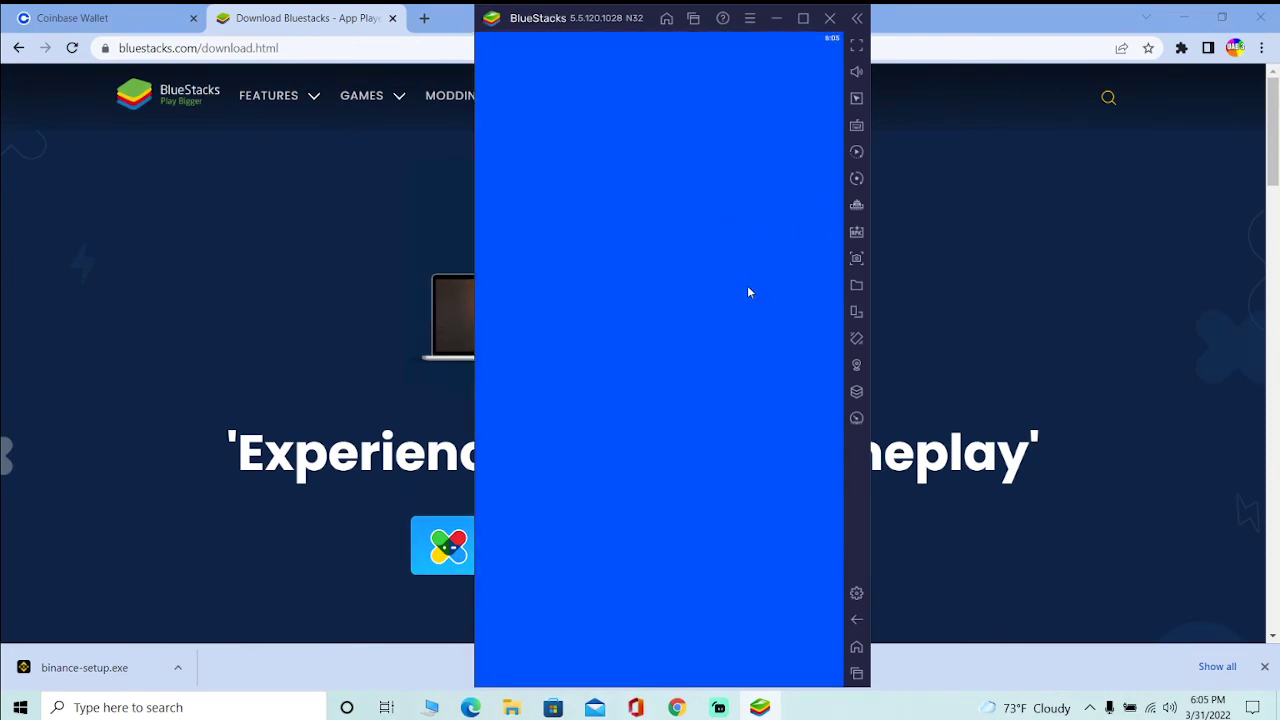